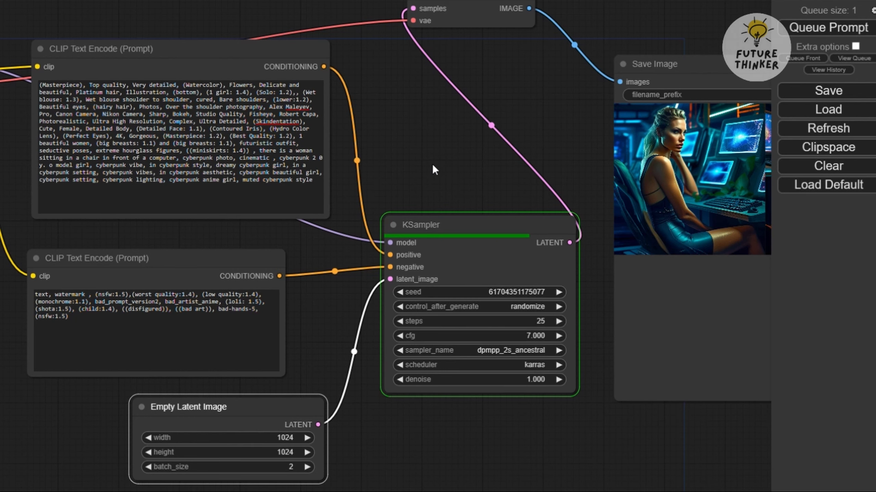
drag(433, 163, 315, 179)
scroll(388, 131, down, 6)
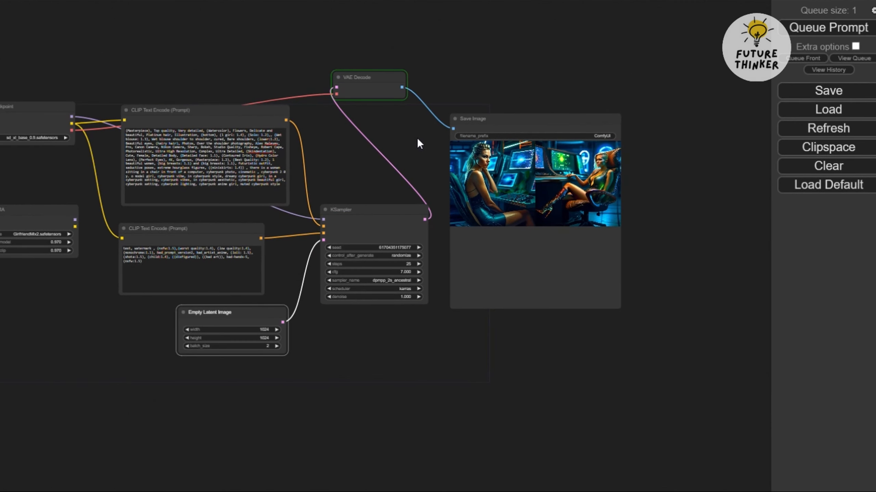
scroll(529, 206, up, 4)
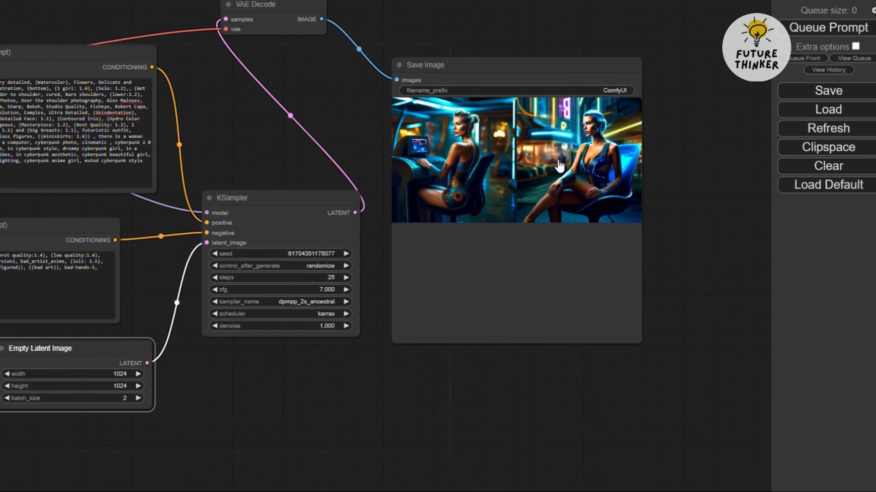
scroll(471, 214, up, 5)
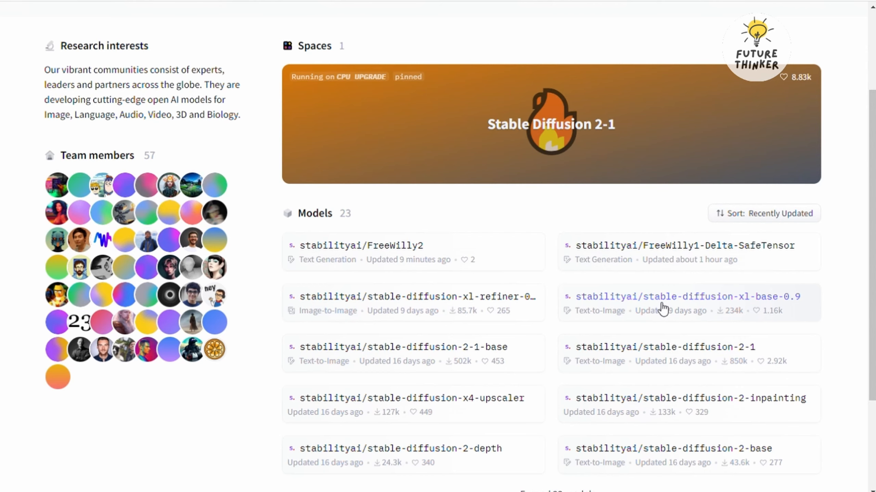
Open the stabilityai/stable-diffusion-xl-base-0.9 model page on Hugging Face and review its research license agreement
click(800, 308)
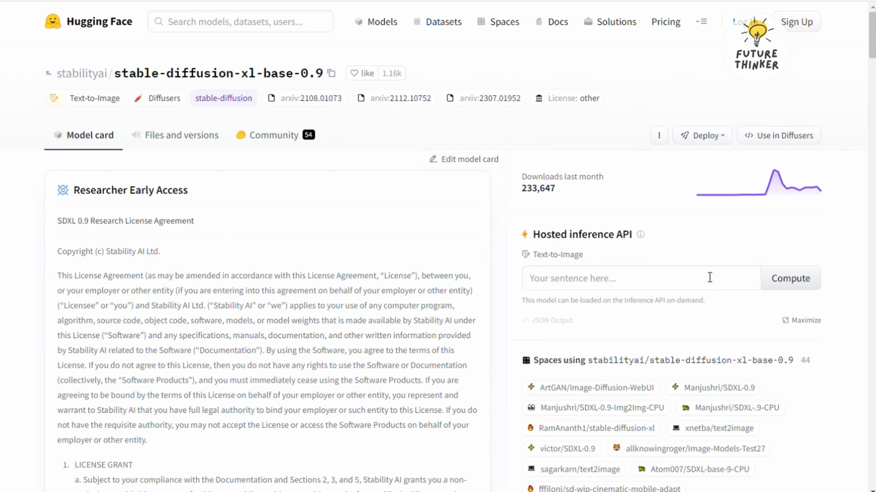
scroll(252, 162, down, 20)
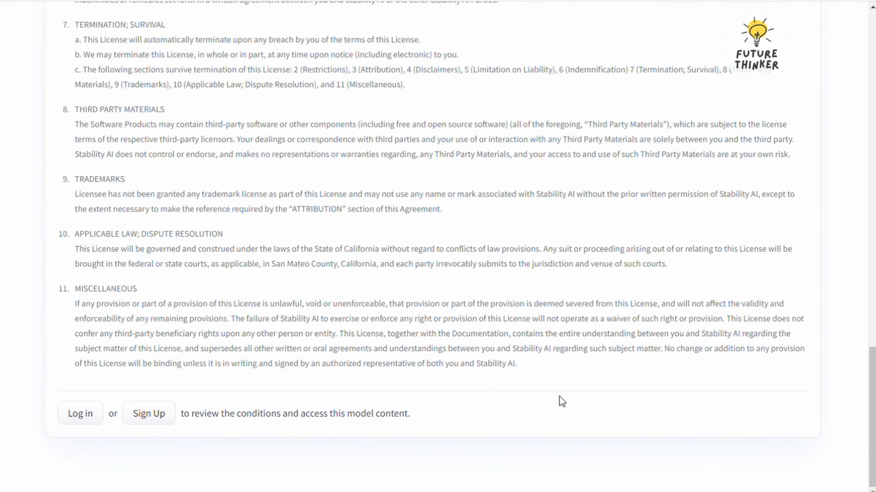
scroll(557, 396, up, 20)
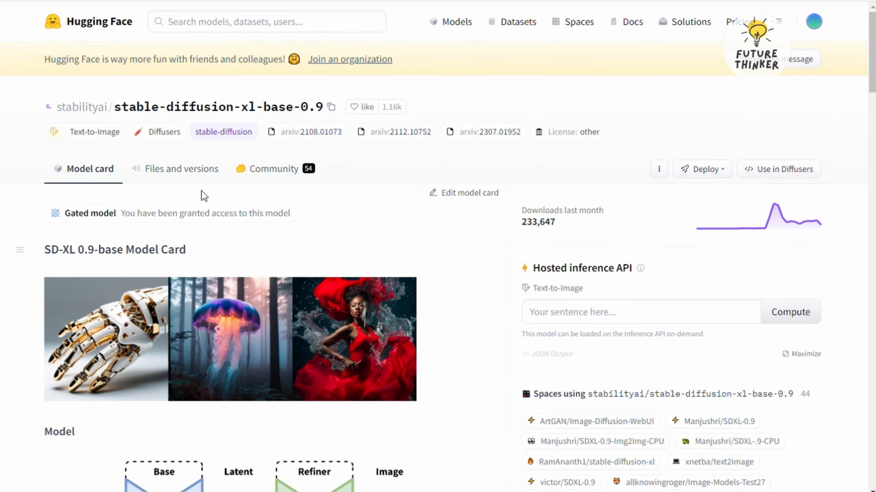
Download the sd_xl_base_0.9.safetensors file from the model repository's file listing
scroll(144, 217, down, 3)
click(174, 170)
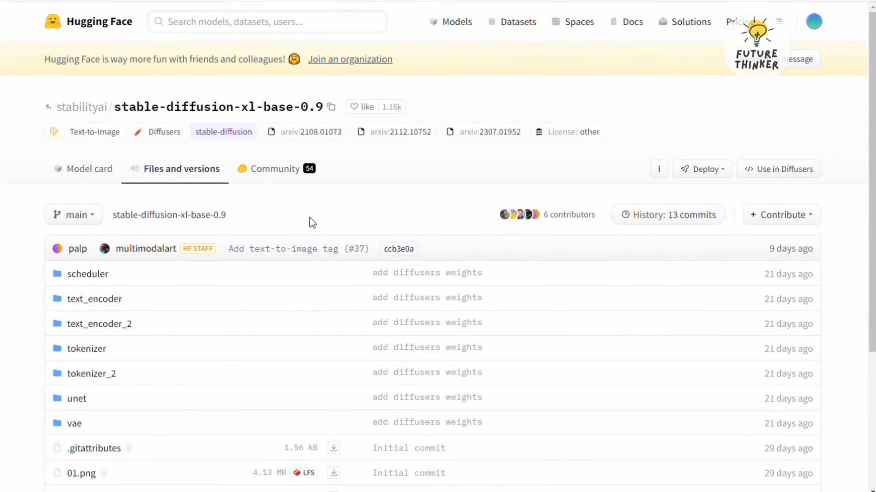
scroll(308, 221, down, 5)
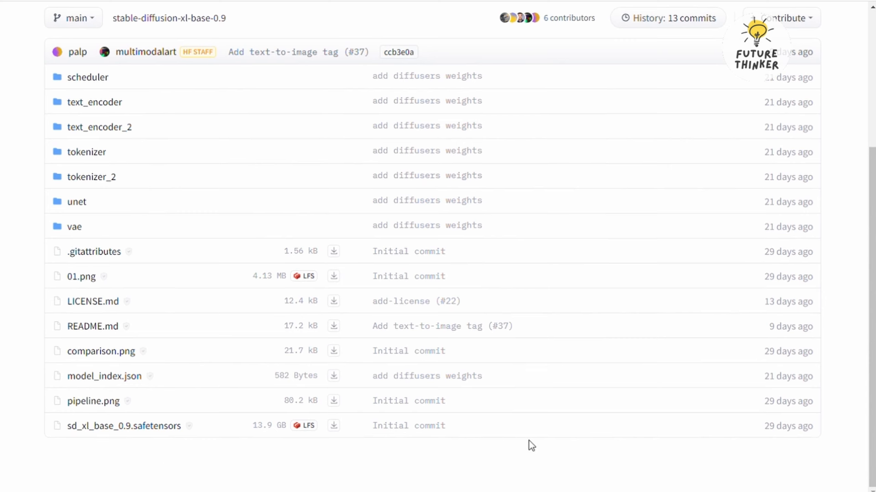
drag(28, 423, 837, 437)
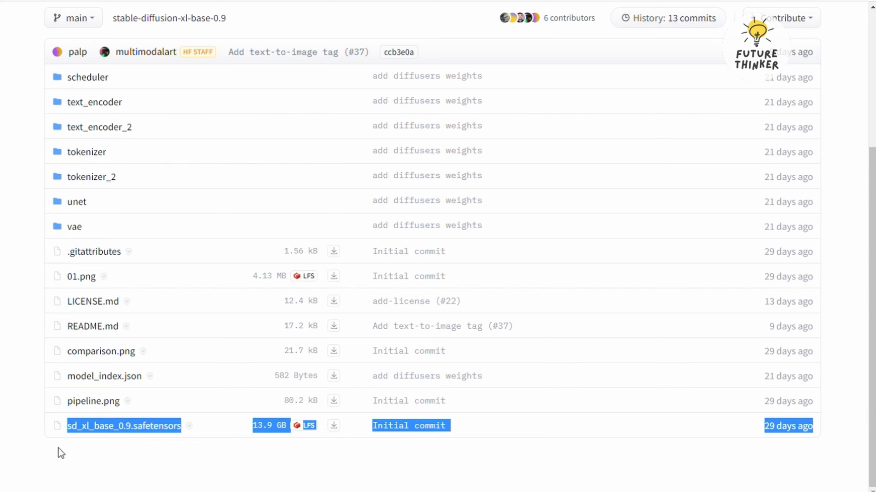
click(105, 439)
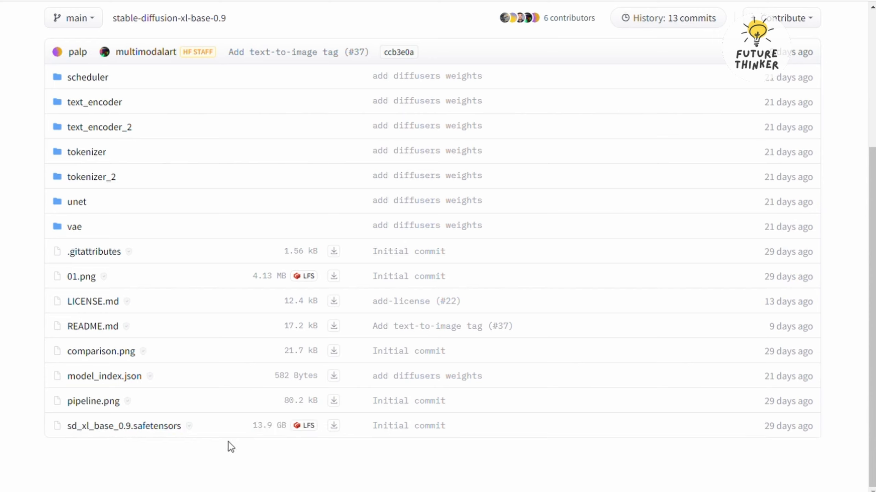
click(333, 426)
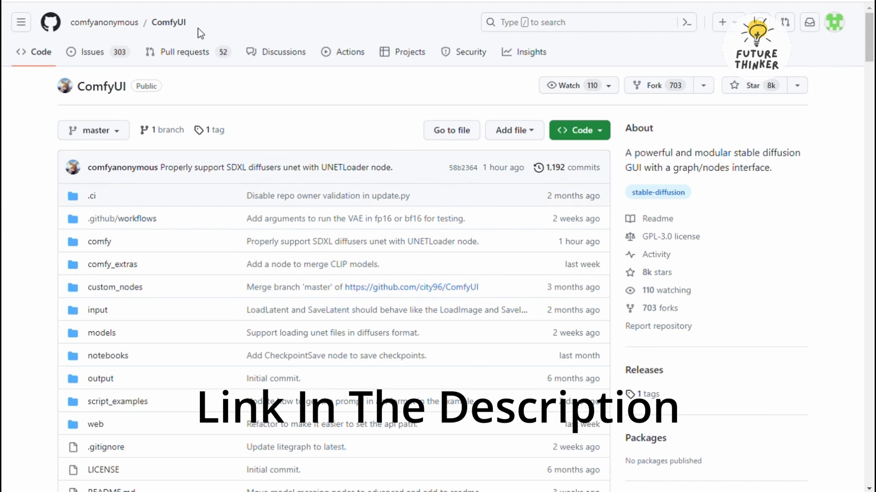
On the ComfyUI GitHub repository, go to the README's Installing ComfyUI section
drag(70, 22, 213, 23)
click(249, 26)
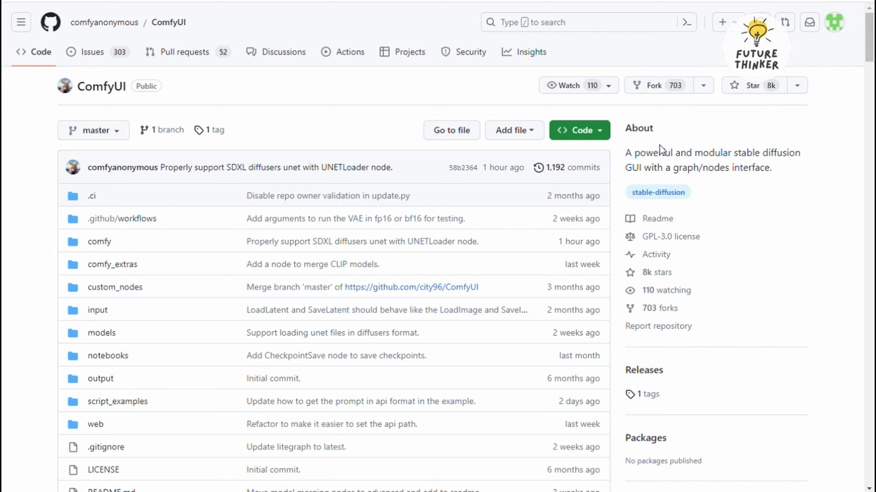
scroll(660, 146, down, 15)
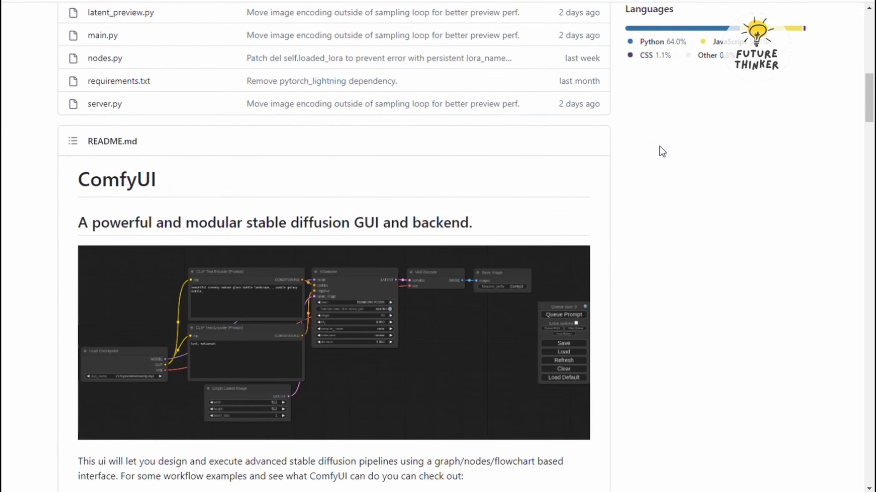
scroll(659, 149, down, 5)
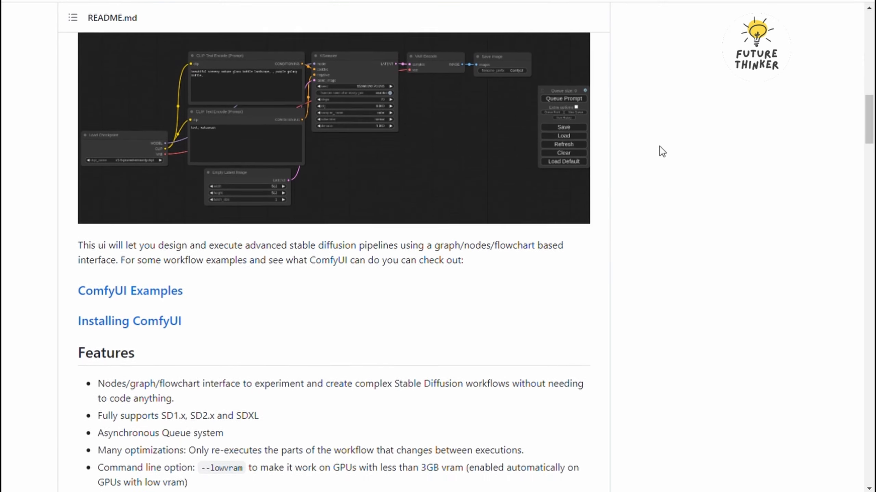
scroll(659, 148, down, 5)
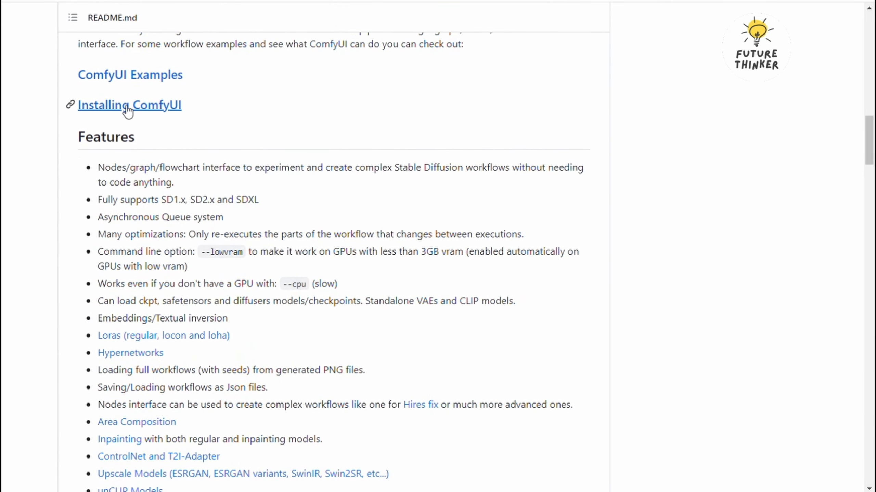
click(126, 107)
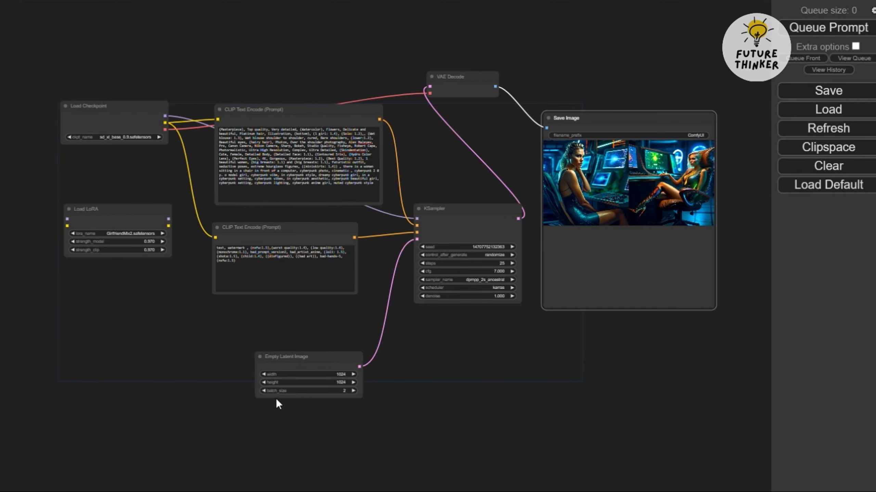
In ComfyUI, examine the Load Checkpoint, Load LoRA, prompt and KSampler nodes of the workflow
scroll(171, 345, up, 4)
drag(150, 291, 233, 436)
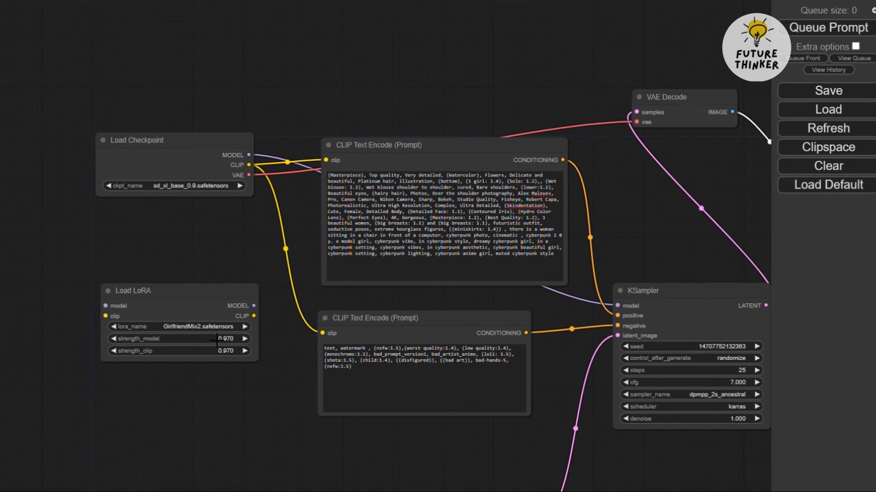
scroll(207, 267, up, 3)
scroll(209, 271, up, 3)
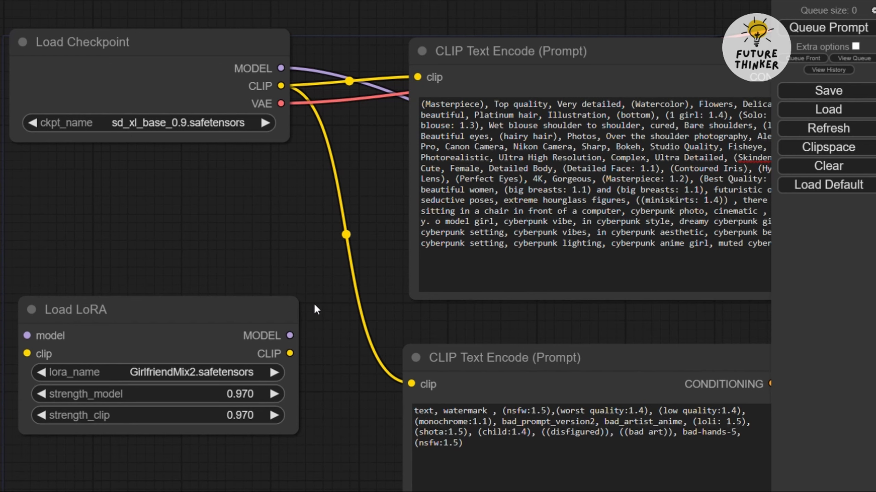
scroll(319, 317, down, 1)
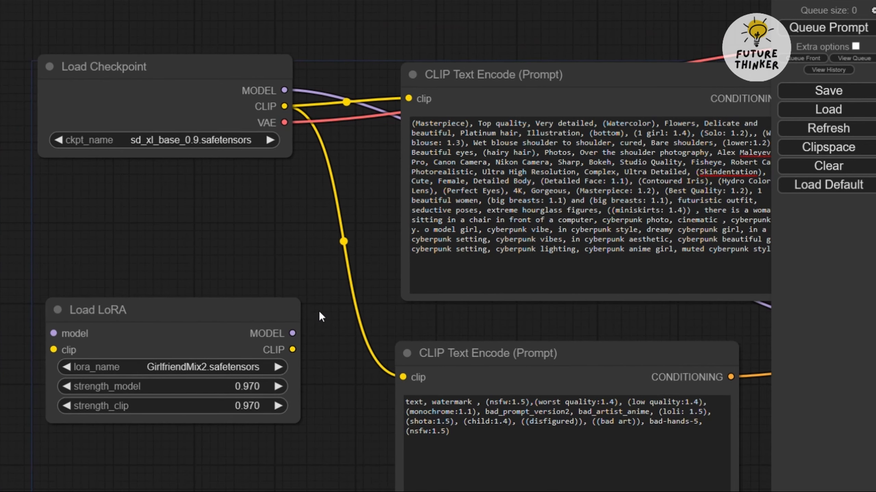
drag(321, 315, 272, 350)
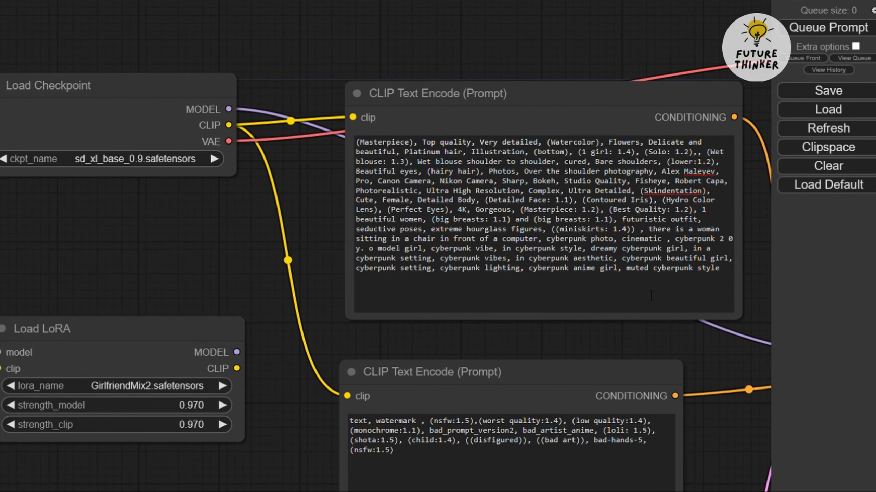
drag(635, 340, 269, 290)
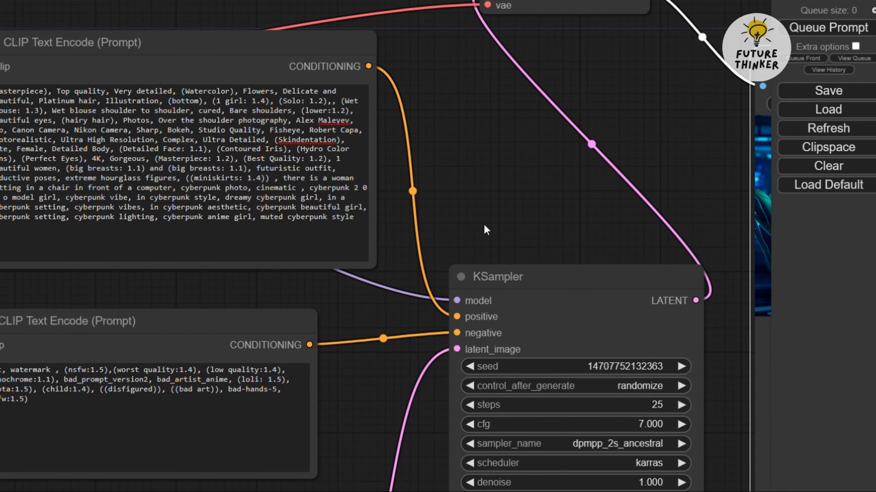
Move the Empty Latent Image node up to just below the negative prompt node, closer to the KSampler
scroll(484, 223, down, 2)
scroll(483, 231, down, 1)
drag(437, 416, 433, 230)
drag(322, 350, 349, 265)
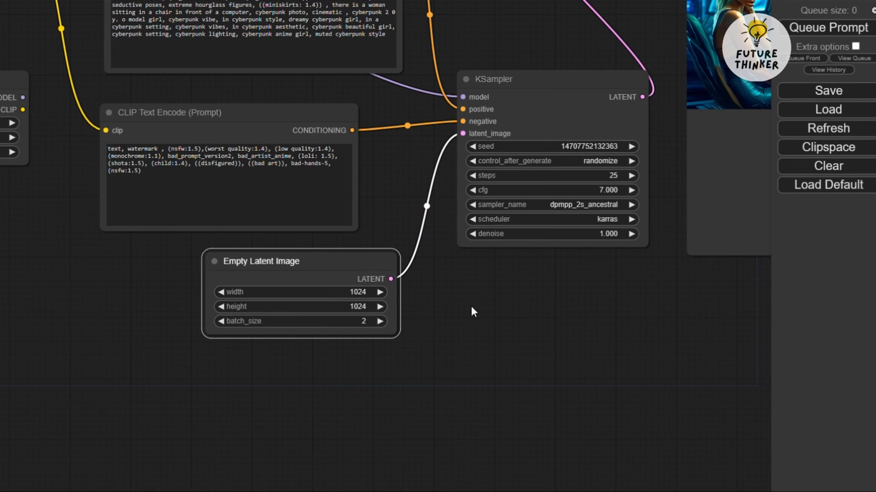
Queue the prompt to generate a new batch of images with the current workflow
drag(471, 306, 325, 423)
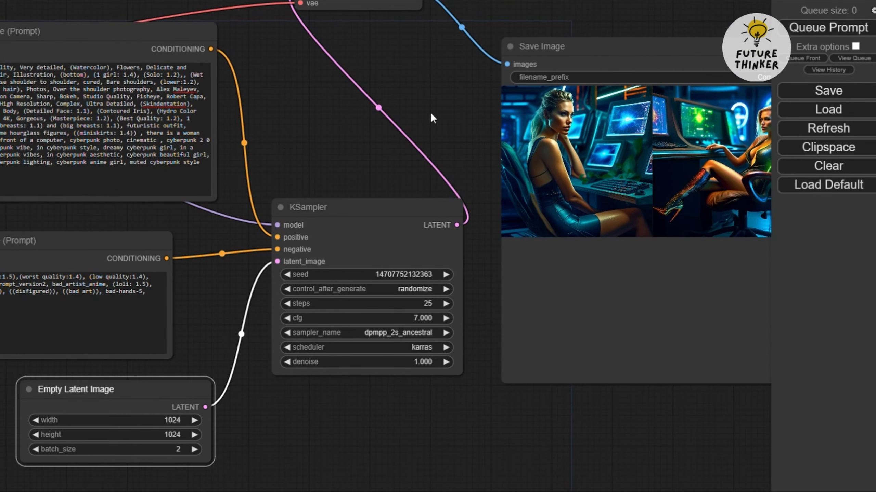
scroll(541, 199, down, 5)
scroll(380, 194, up, 5)
drag(380, 195, 624, 182)
drag(528, 189, 292, 164)
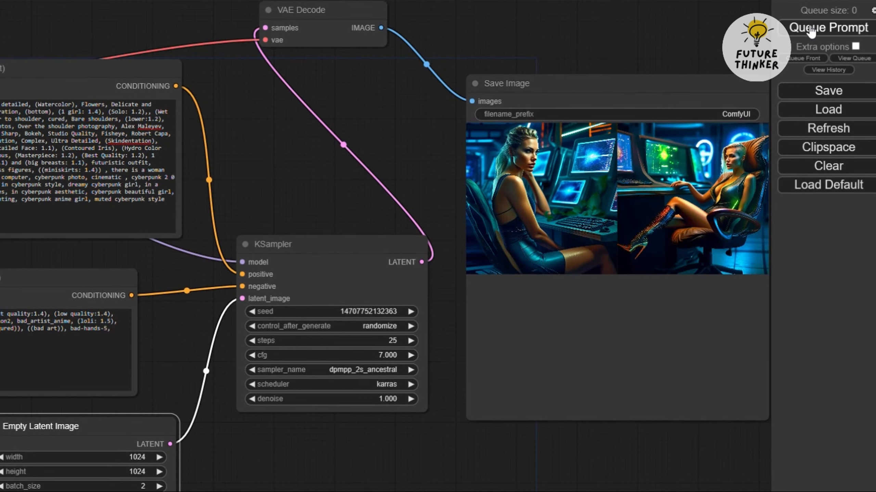
click(839, 32)
Follow the generation progress from the KSampler through VAE Decode to the Save Image node
drag(281, 173, 396, 174)
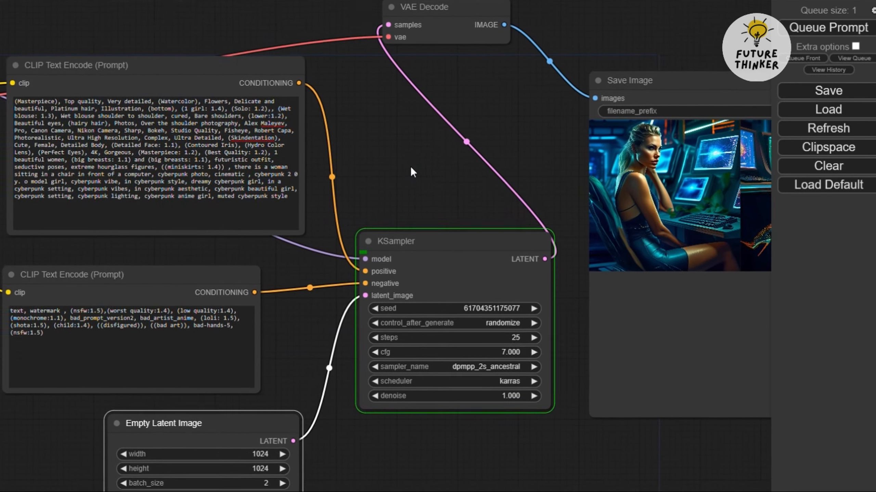
scroll(396, 175, down, 5)
scroll(426, 152, up, 5)
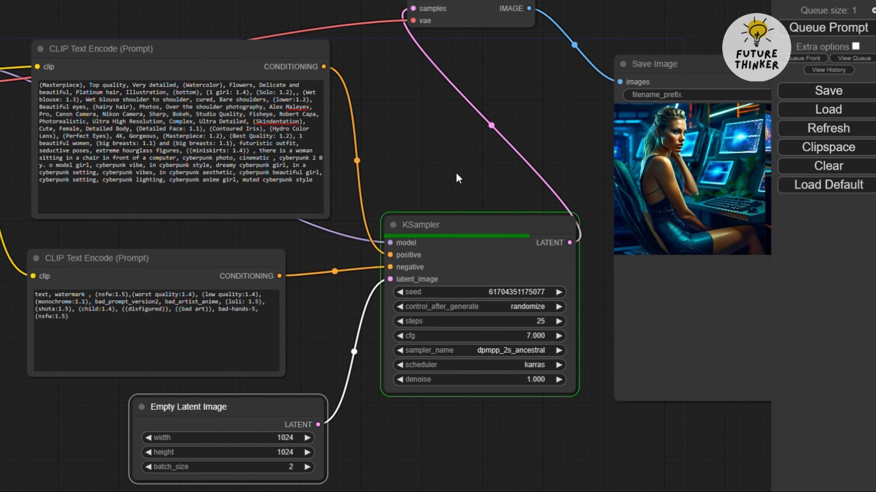
scroll(316, 179, down, 1)
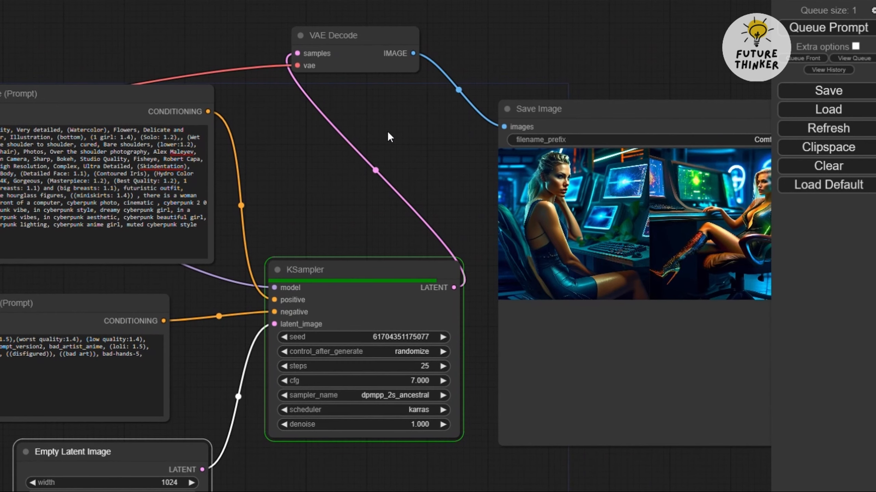
scroll(387, 132, down, 2)
scroll(387, 131, down, 3)
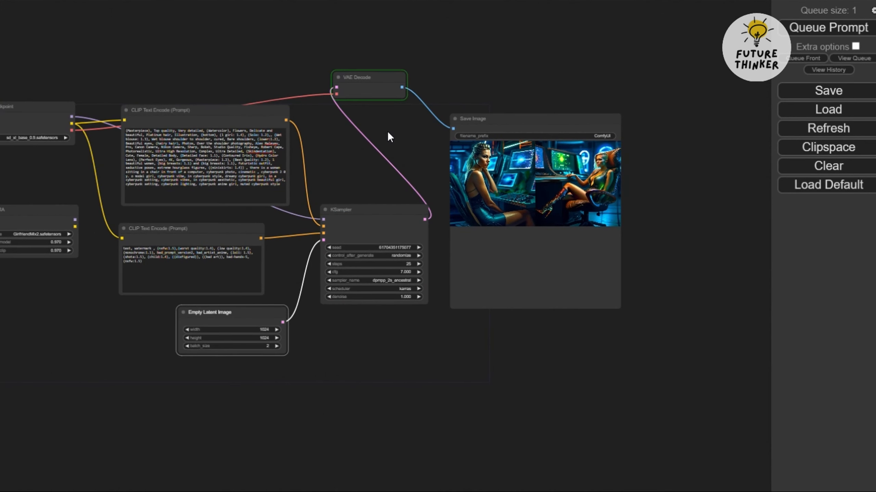
scroll(582, 244, up, 4)
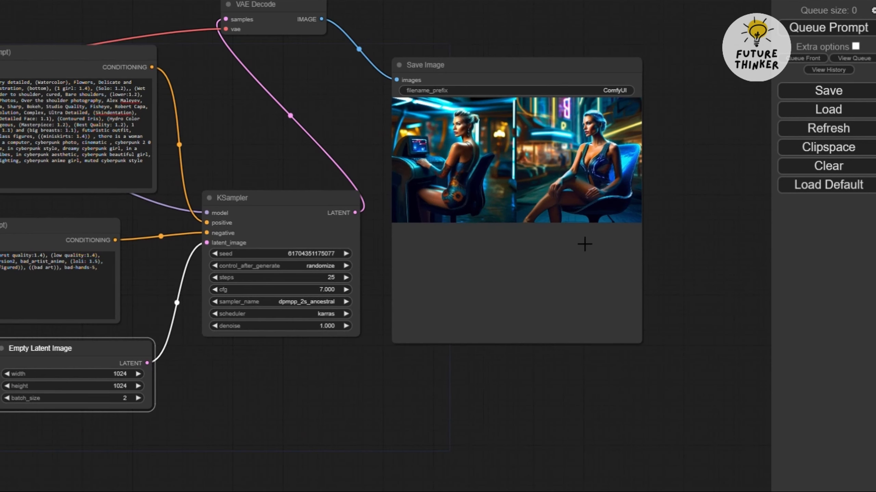
View each of the two generated images enlarged in the Save Image node, closing each preview to return to the grid
drag(342, 89, 344, 139)
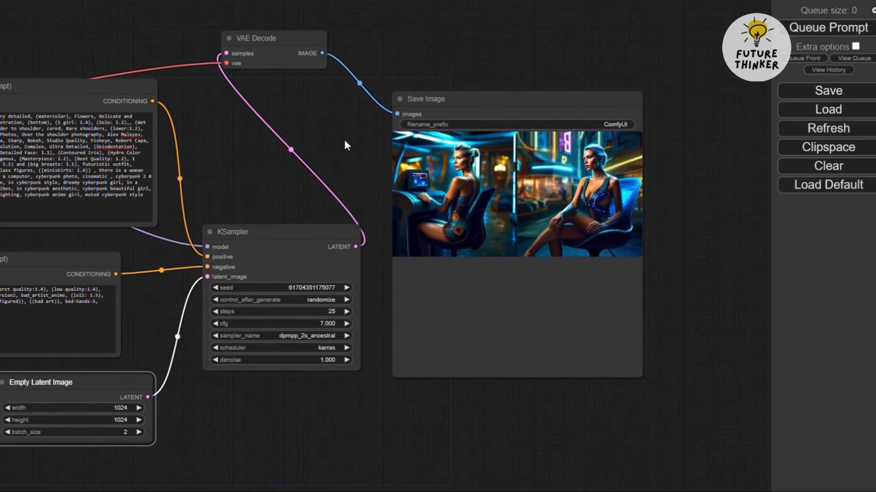
scroll(471, 214, up, 2)
scroll(472, 214, up, 3)
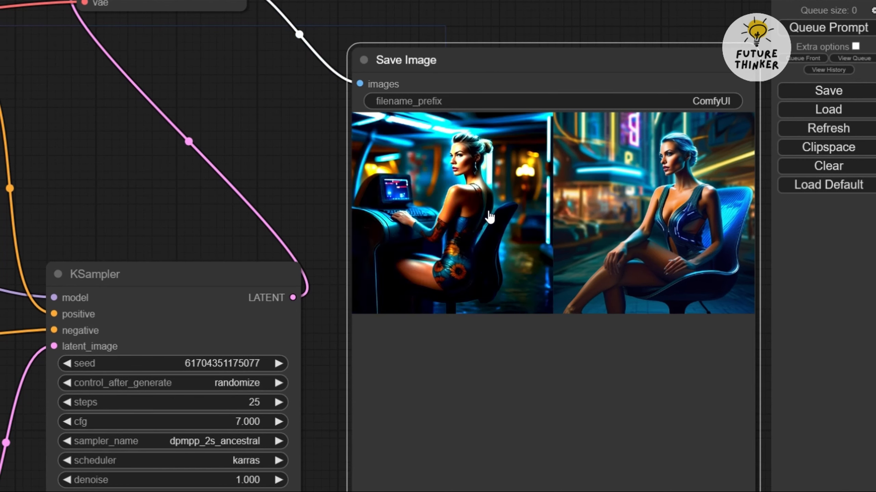
click(490, 217)
scroll(351, 176, down, 1)
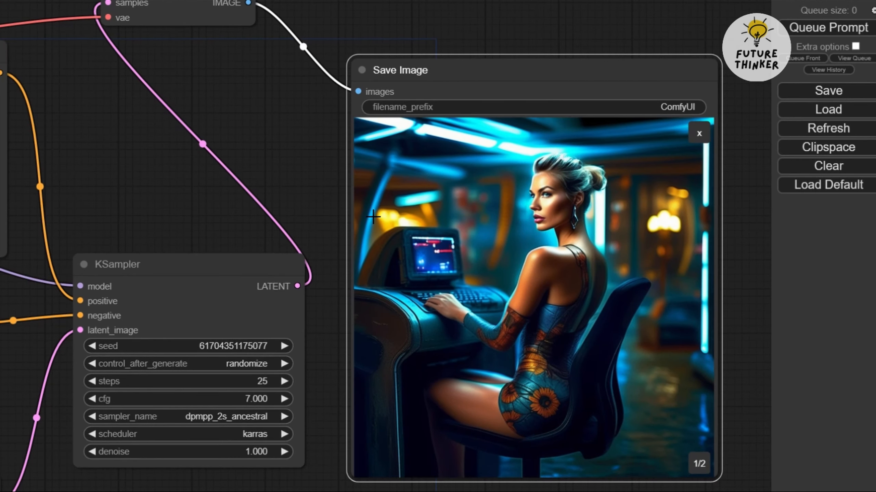
click(700, 133)
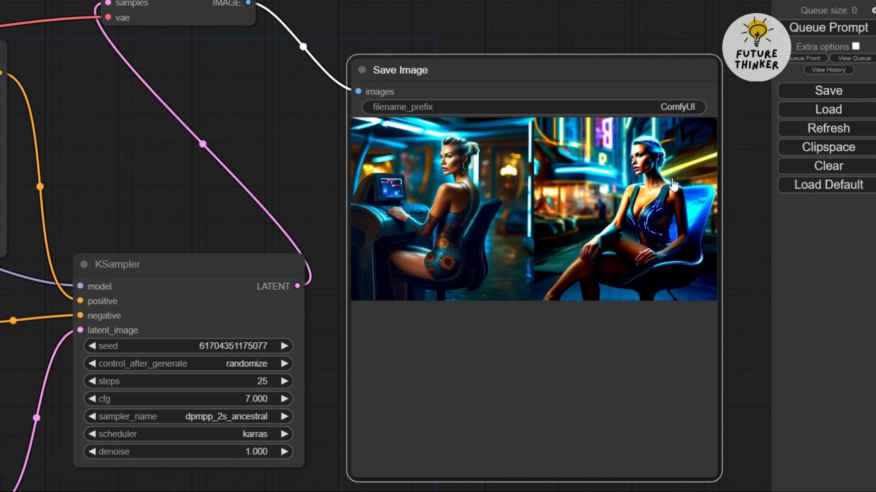
click(687, 162)
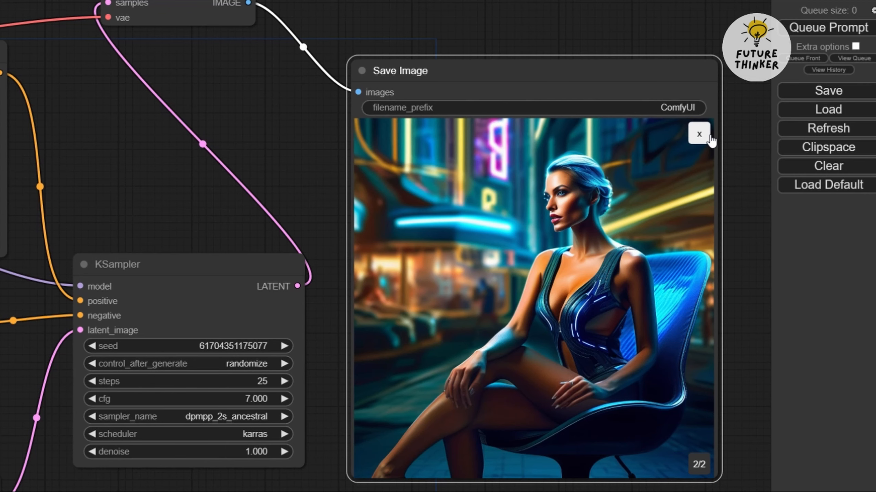
click(699, 133)
scroll(288, 159, down, 2)
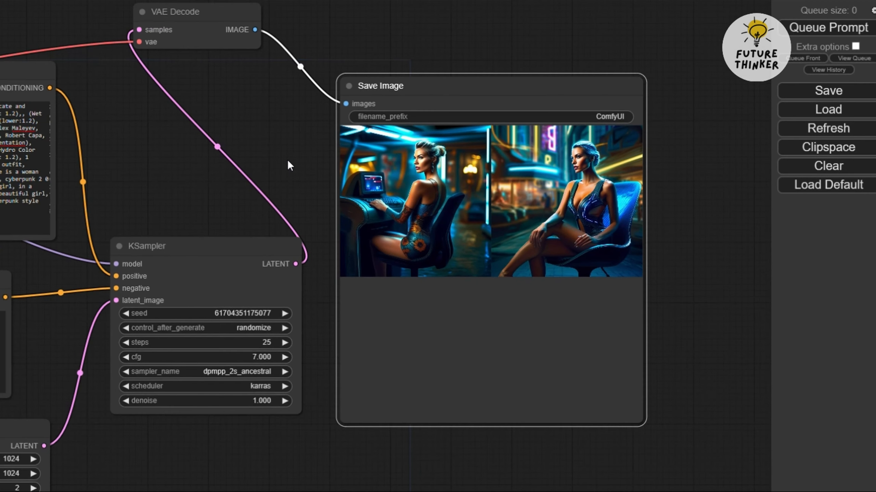
Replace the positive prompt's opening text, up to and including "a computer", with "supercomputer"
drag(286, 164, 528, 129)
drag(343, 144, 418, 161)
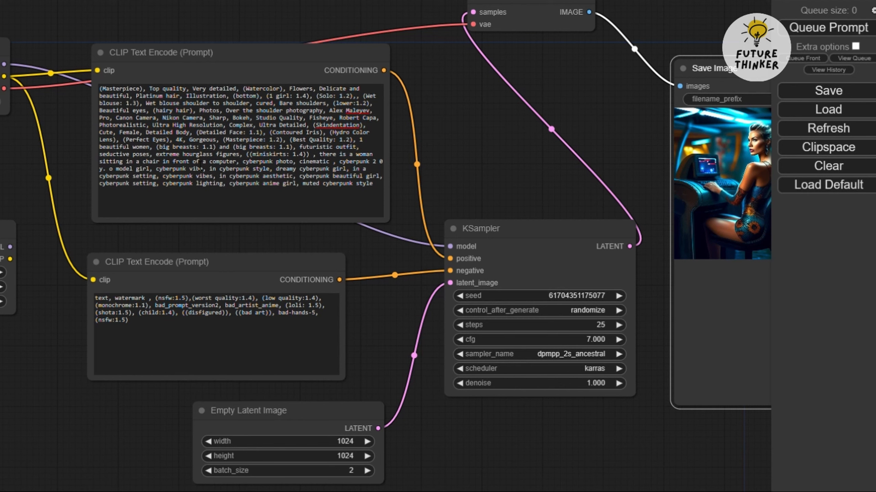
drag(205, 163, 86, 91)
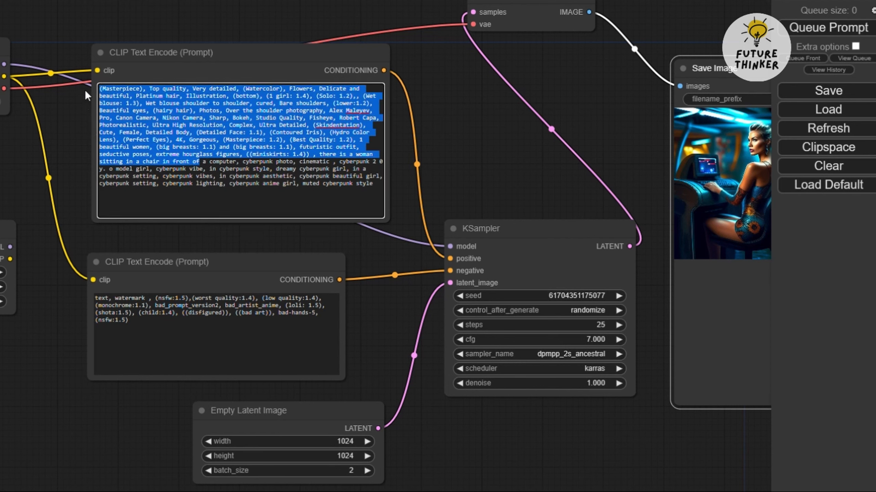
key(BackSpace)
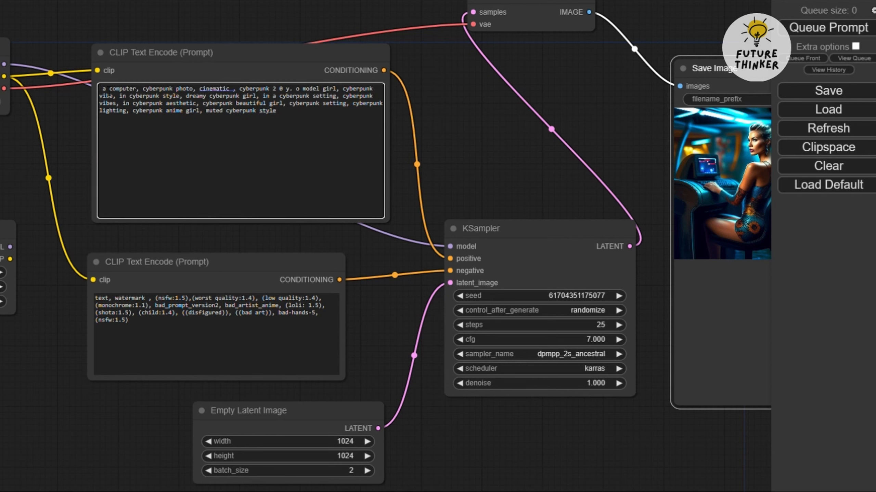
text(super )
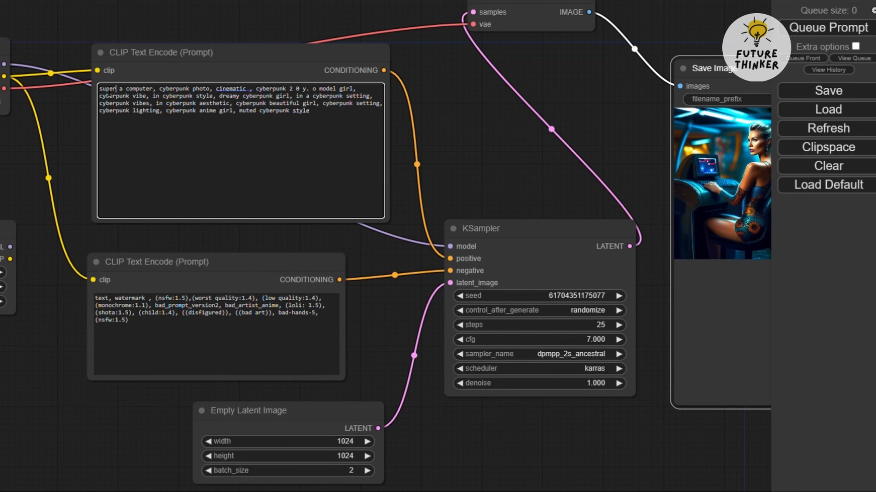
text(computer)
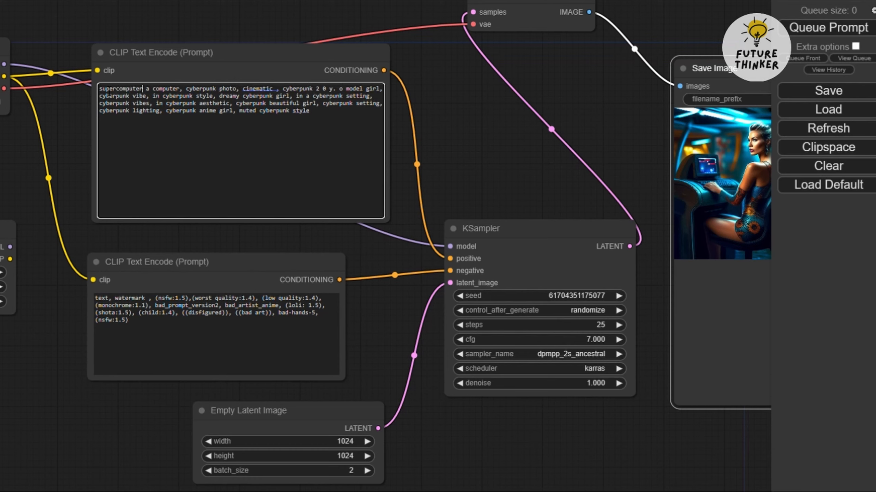
drag(180, 88, 146, 89)
key(BackSpace)
key(BackSpace)
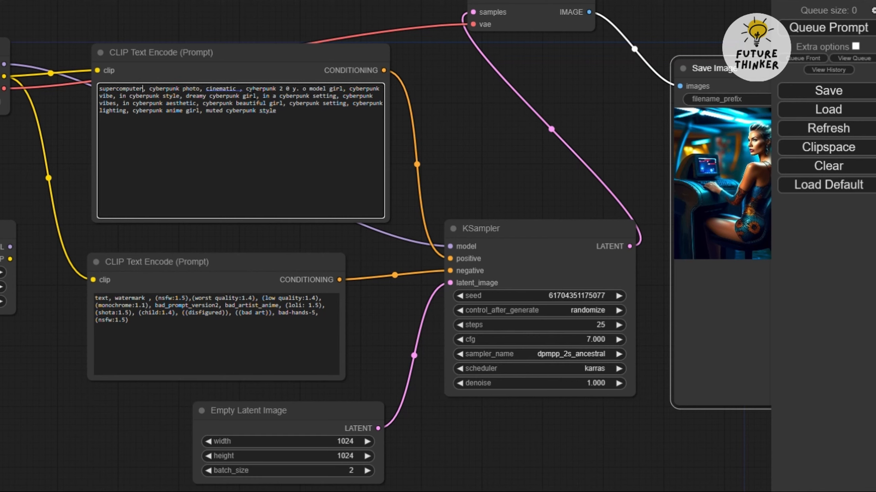
Remove the model girl phrase after "cinematic" and the word "girl" after "dreamy cyberpunk" from the positive prompt
click(142, 89)
drag(246, 89, 348, 95)
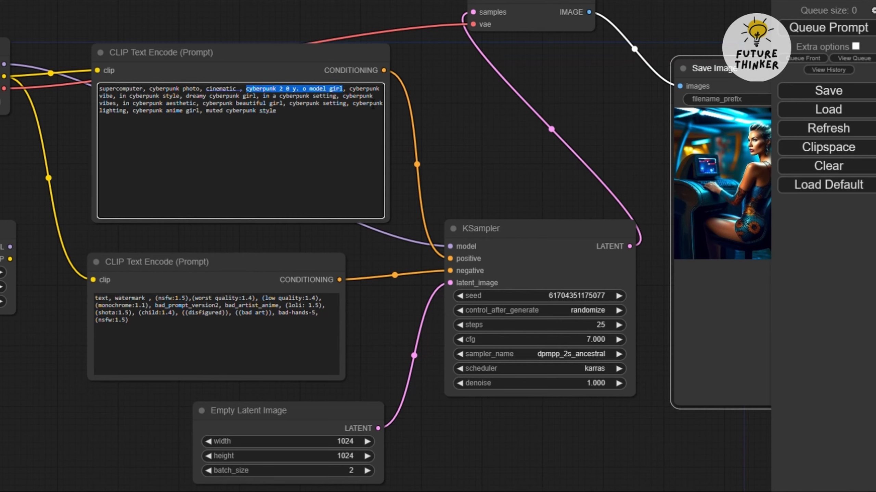
key(BackSpace)
key(BackSpace)
key(BackSpace)
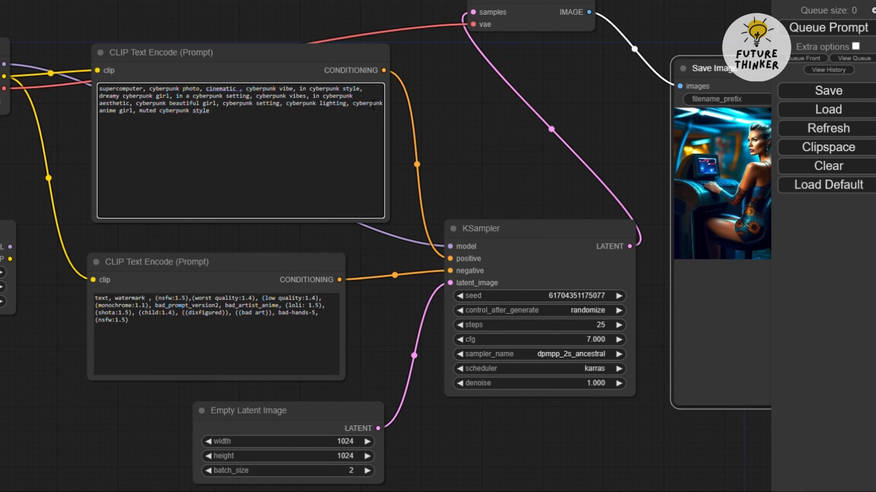
double_click(163, 97)
key(BackSpace)
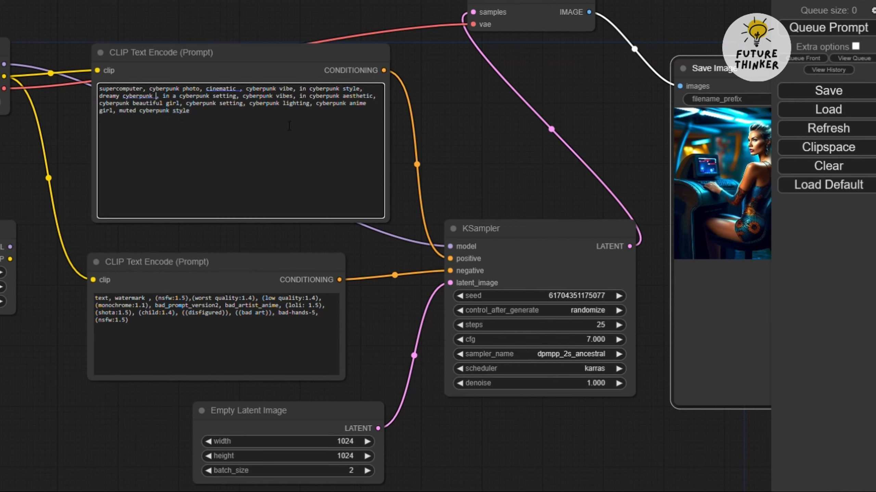
click(495, 135)
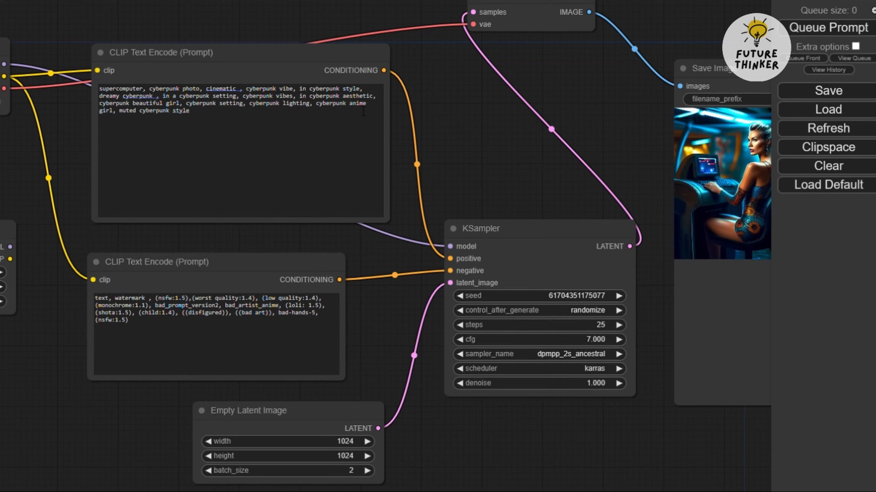
Delete the phrase "cyberpunk anime girl" and its comma from the positive prompt
drag(111, 111, 316, 108)
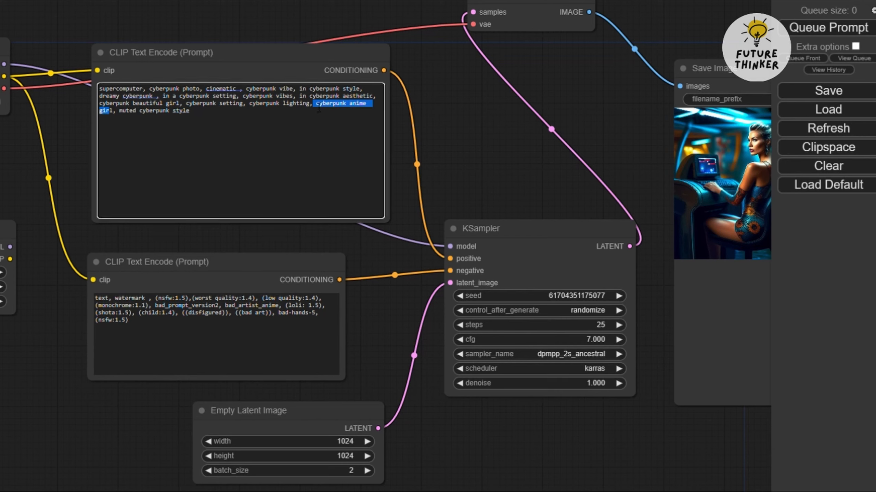
key(BackSpace)
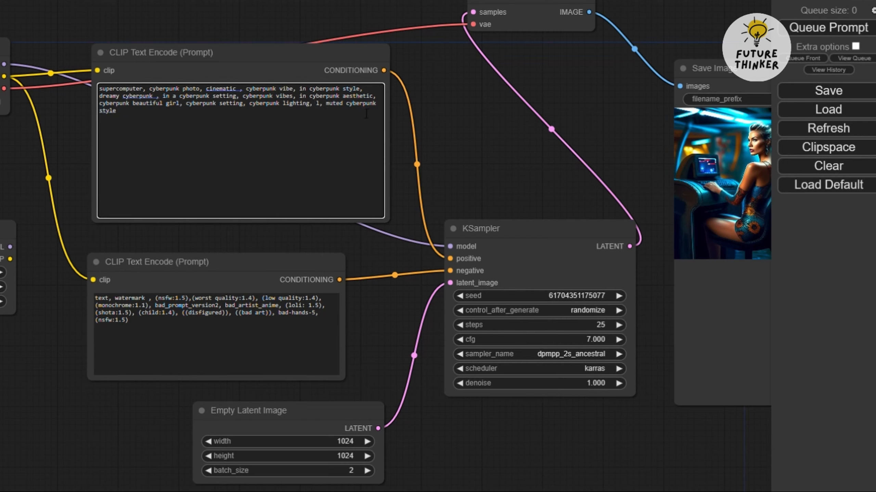
key(Delete)
key(Delete)
key(Delete)
Queue the edited supercomputer prompt and follow the generation from the KSampler to the Save Image node
click(829, 28)
scroll(368, 119, up, 2)
drag(368, 119, 172, 104)
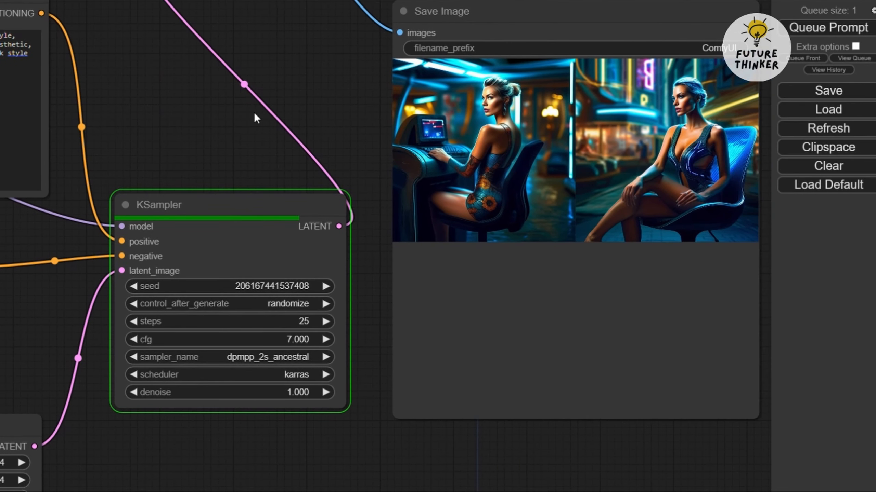
scroll(341, 107, down, 2)
drag(342, 106, 292, 156)
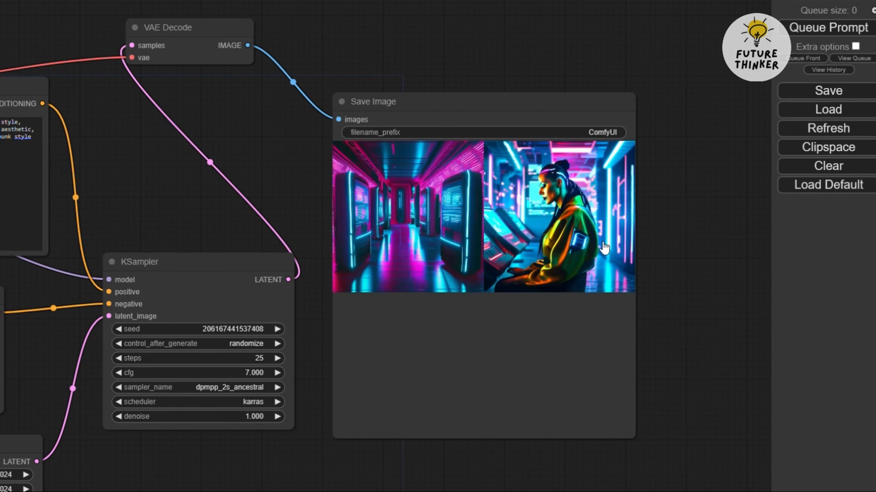
View both generated supercomputer images enlarged in the Save Image node, returning to the grid after each
click(431, 248)
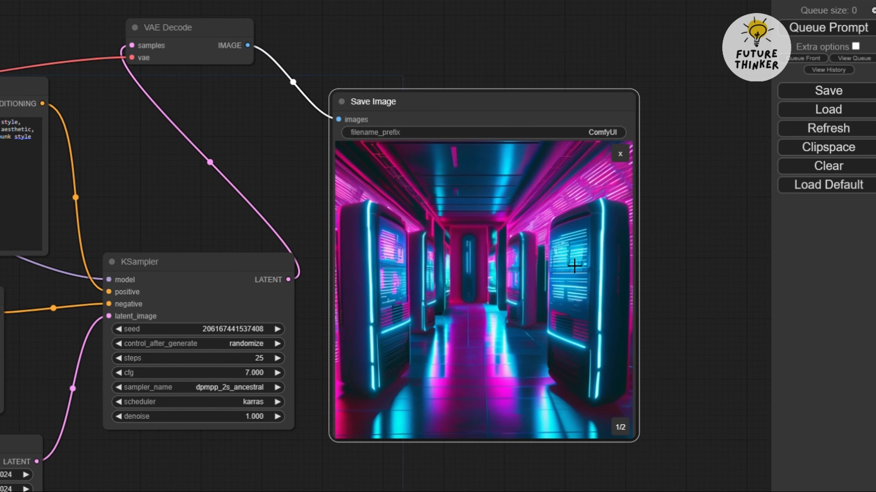
click(620, 154)
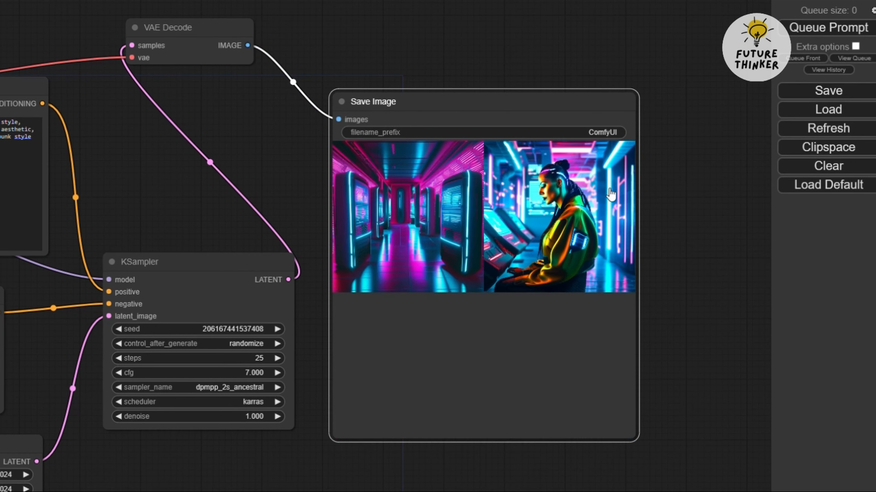
click(617, 232)
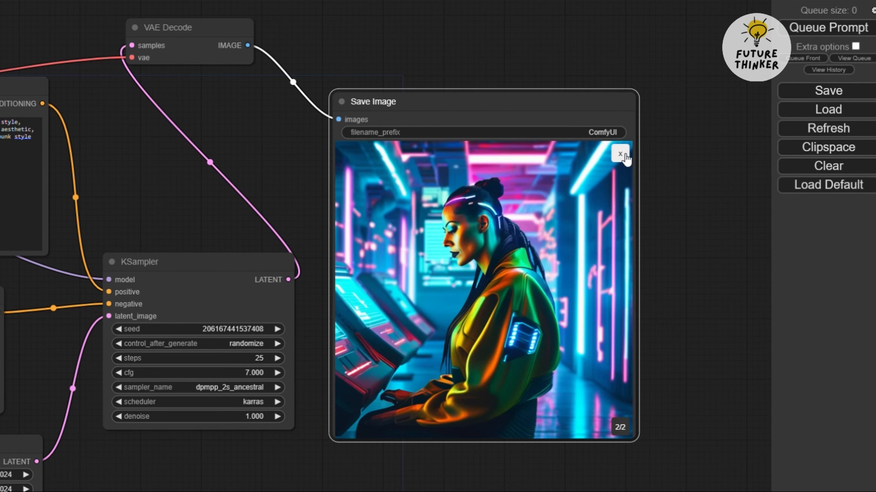
click(620, 154)
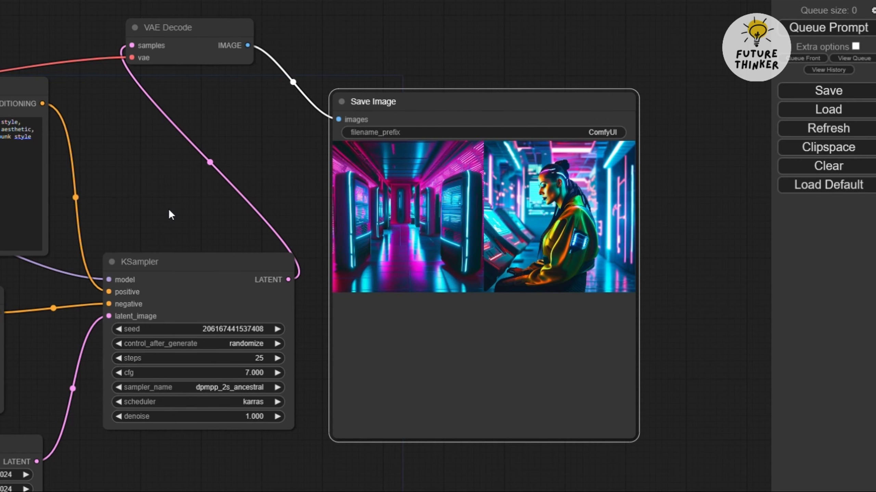
Review the full "futuristic motor engine" text in the positive prompt node, including its list of rendering and style modifiers
drag(167, 209, 285, 134)
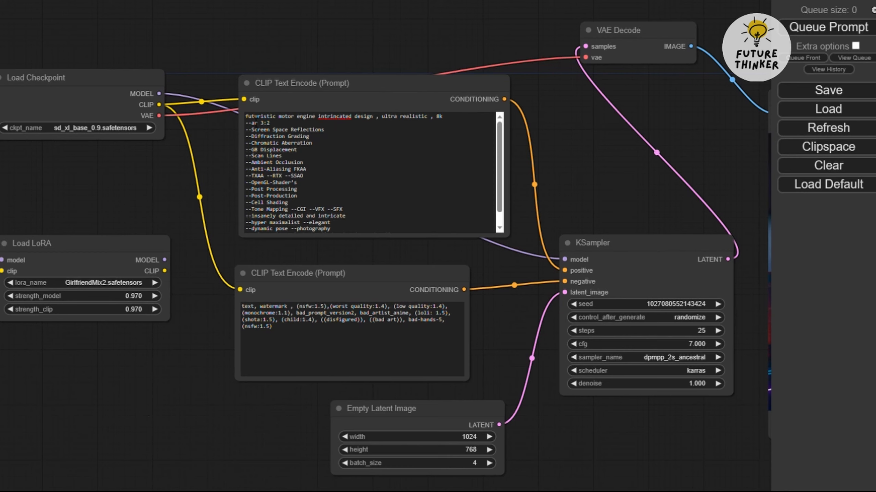
drag(245, 116, 326, 123)
click(325, 122)
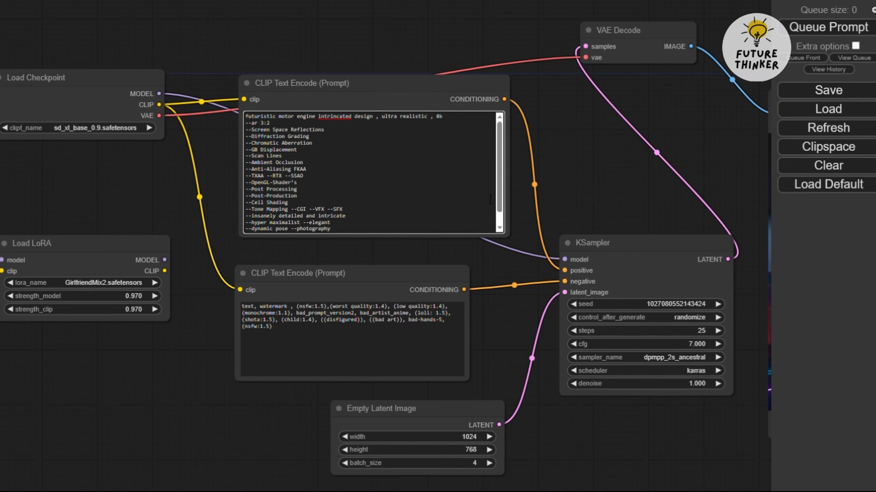
scroll(500, 190, down, 1)
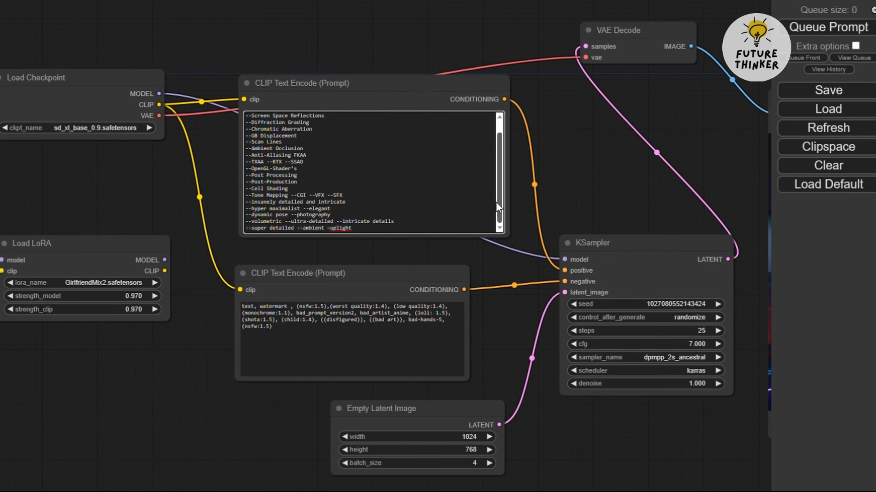
scroll(496, 201, up, 1)
scroll(435, 260, down, 1)
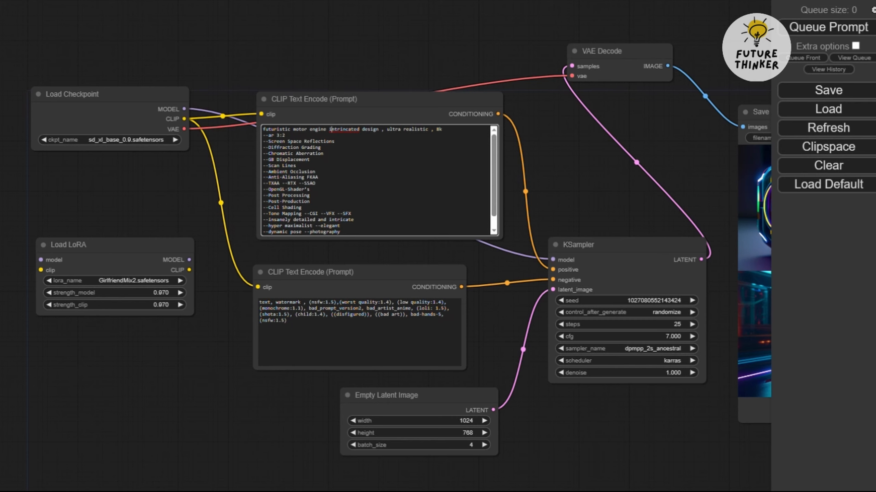
Queue the futuristic motor engine prompt and follow the KSampler progress until the images arrive
click(818, 28)
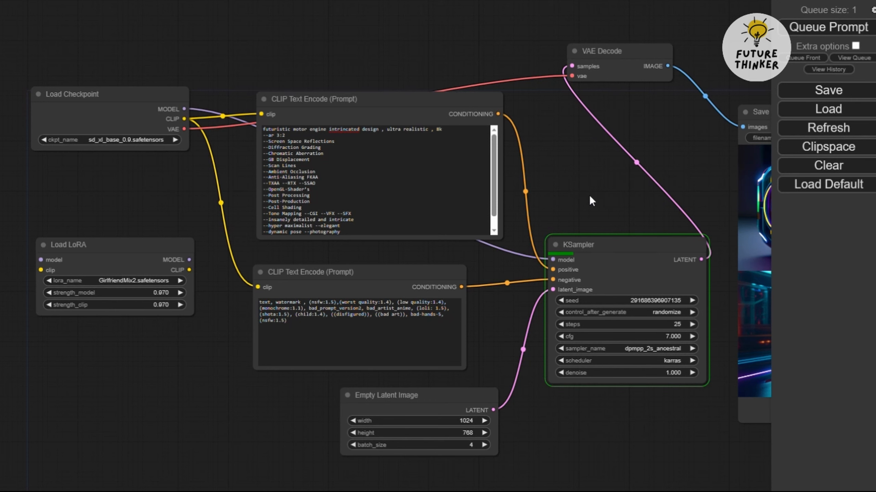
scroll(589, 195, up, 2)
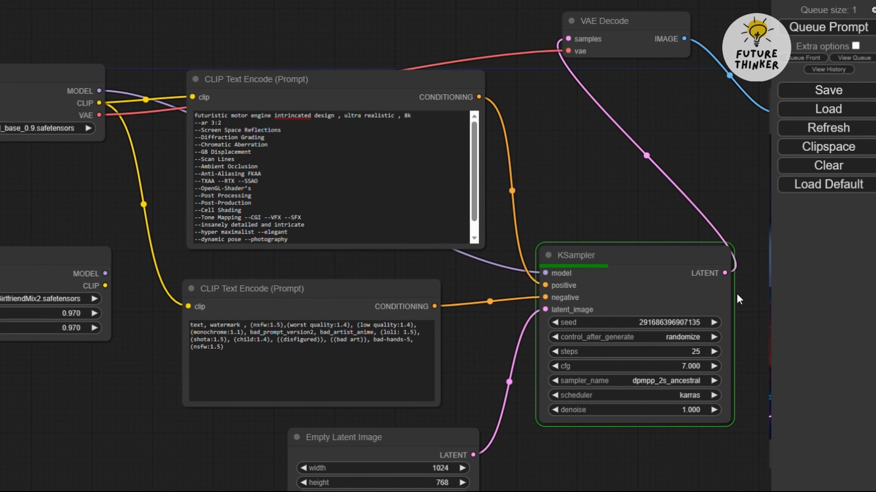
drag(753, 182, 737, 232)
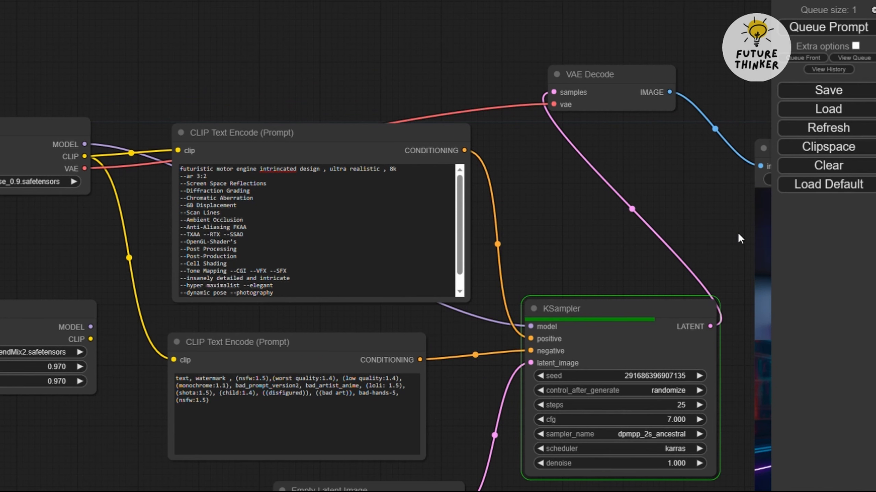
drag(737, 233, 706, 76)
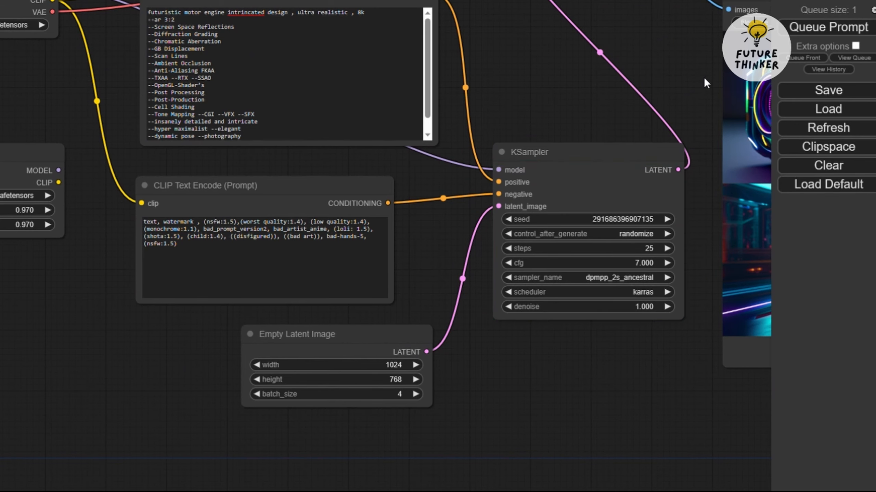
drag(702, 78, 576, 241)
View the first, fourth and second motor engine images enlarged in the Save Image node, returning to the grid after each
scroll(576, 241, down, 4)
click(632, 259)
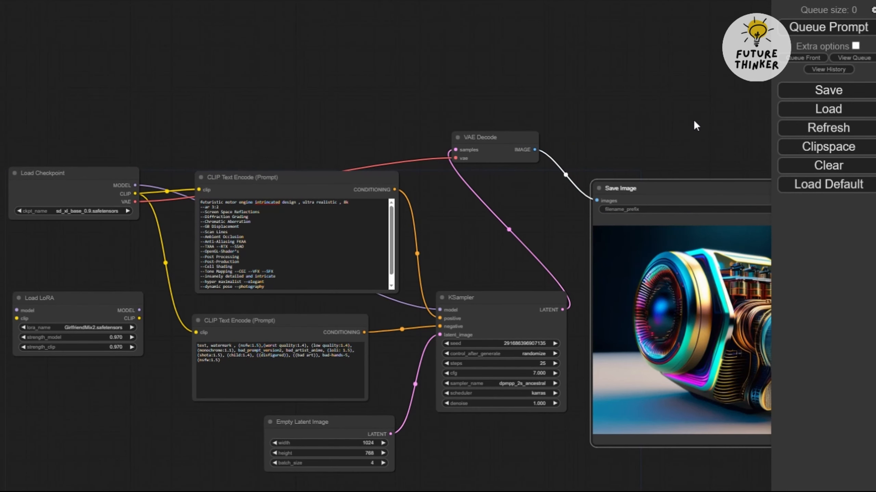
drag(693, 119, 482, 83)
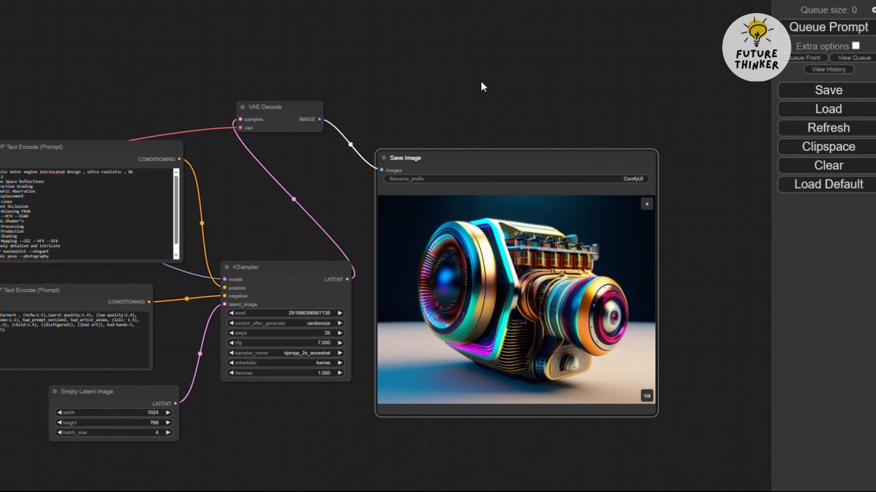
click(647, 204)
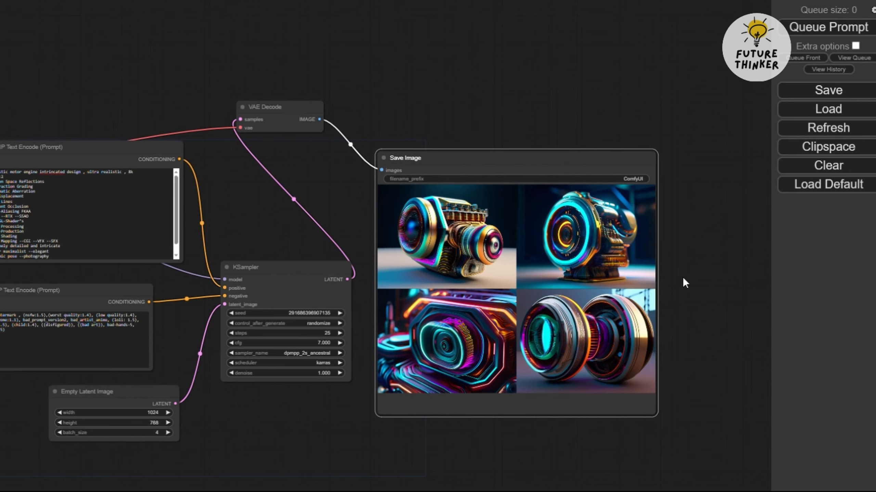
scroll(682, 283, up, 6)
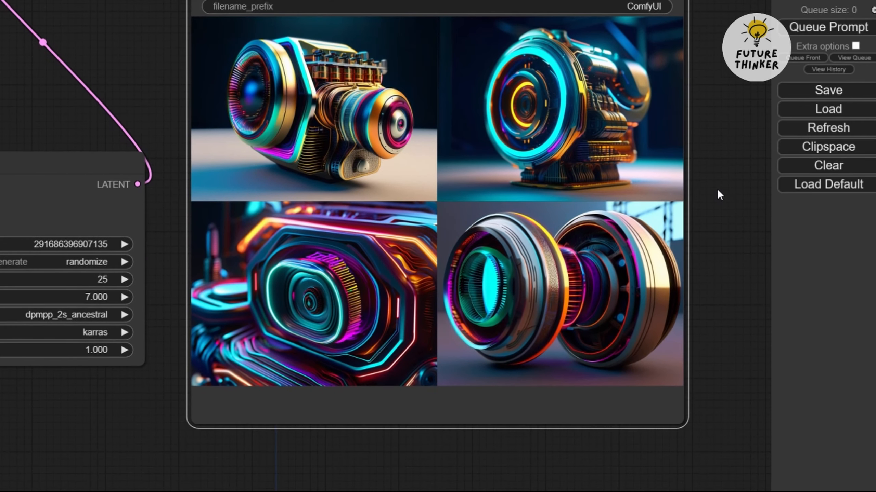
drag(718, 192, 723, 222)
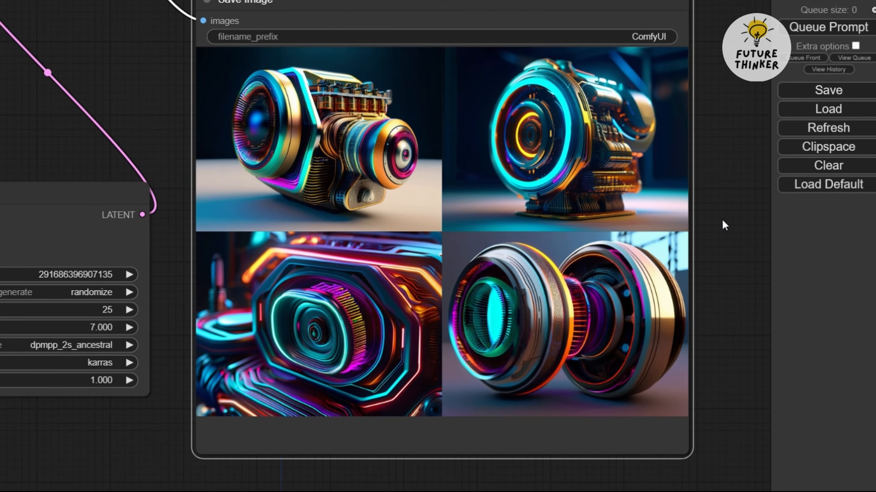
click(580, 312)
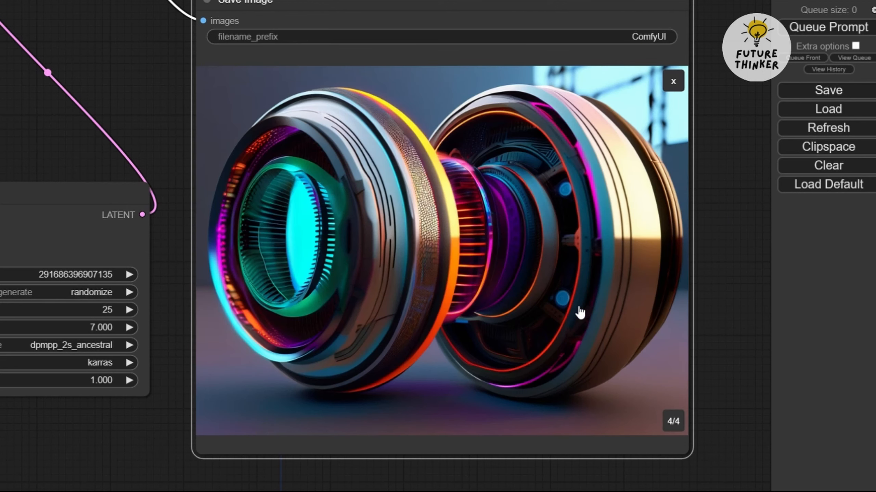
click(674, 85)
click(630, 139)
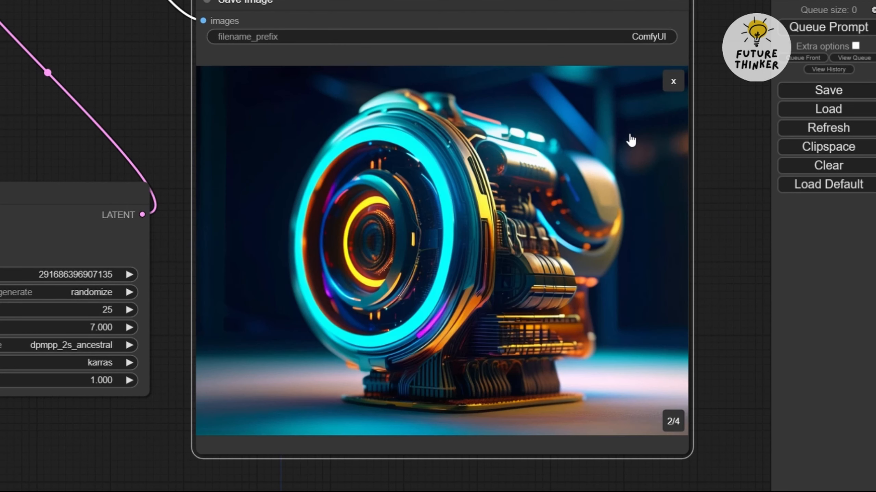
click(673, 83)
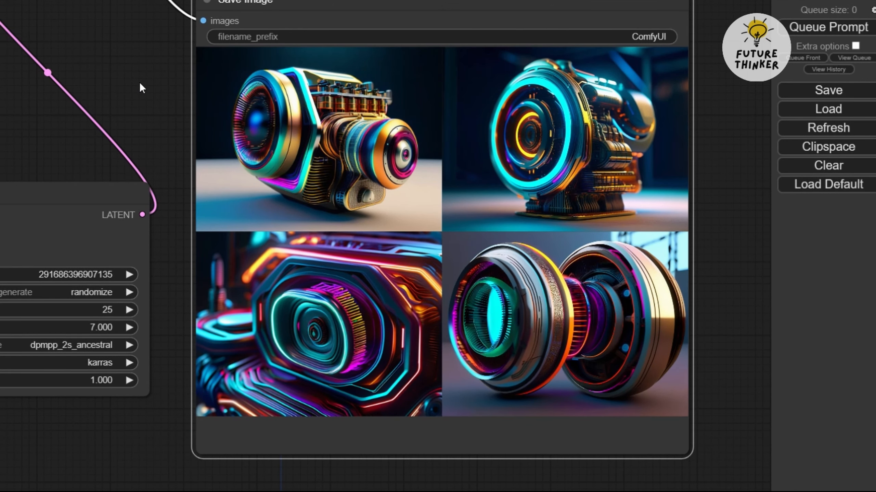
Replace "motor engine intrincated design" in the positive prompt with "building"
drag(140, 82, 625, 195)
drag(463, 223, 545, 227)
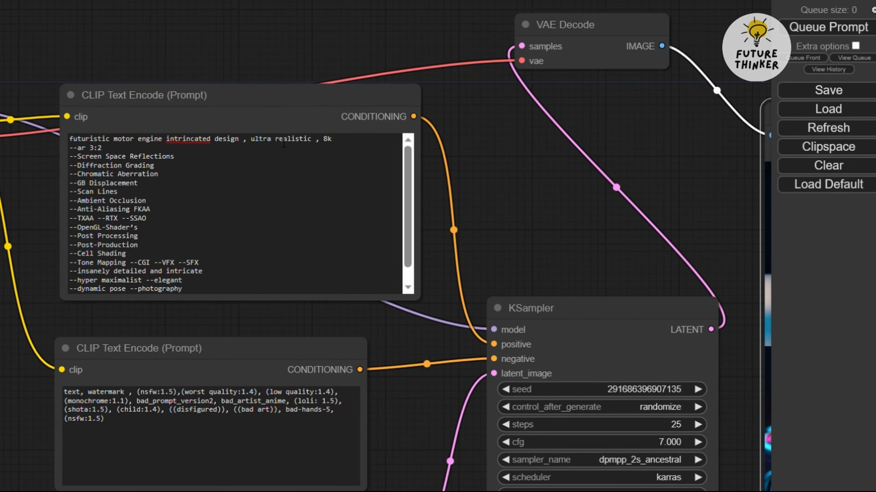
click(245, 147)
drag(244, 146, 119, 147)
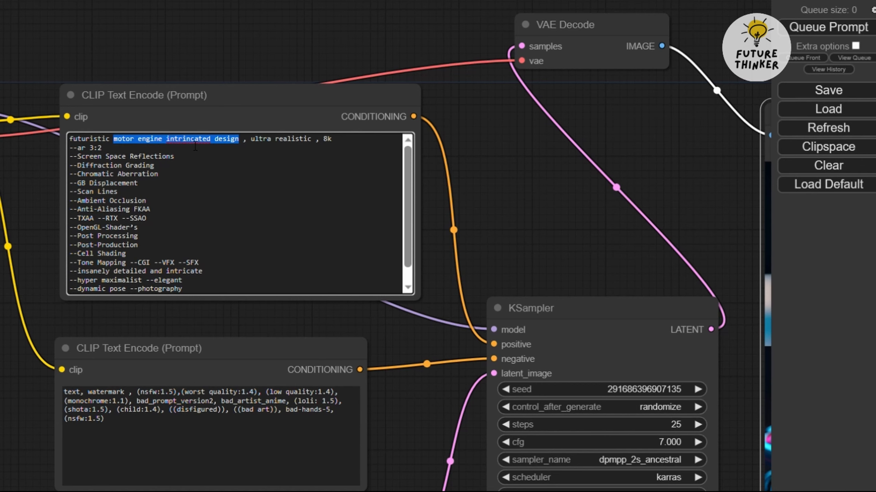
text(building)
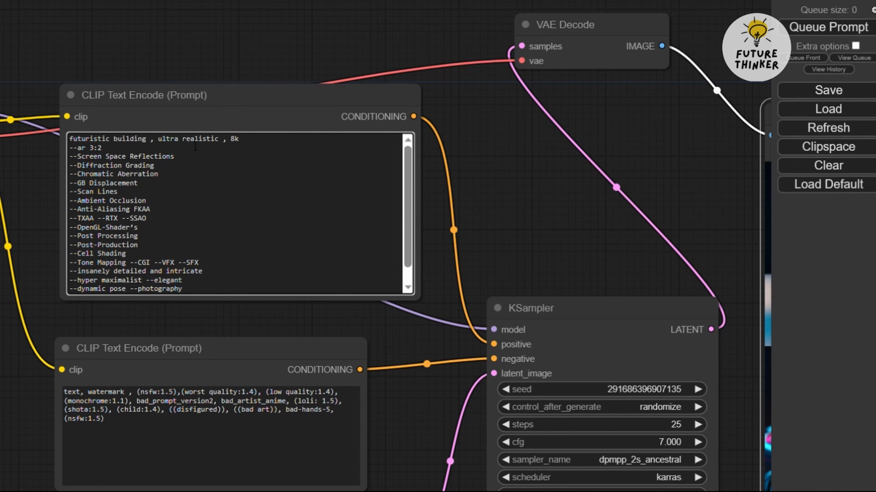
Insert "office" before "building" in the positive prompt and queue the prompt
key(Left)
key(Left)
key(Left)
key(Left)
key(Left)
key(Left)
key(Left)
text(office)
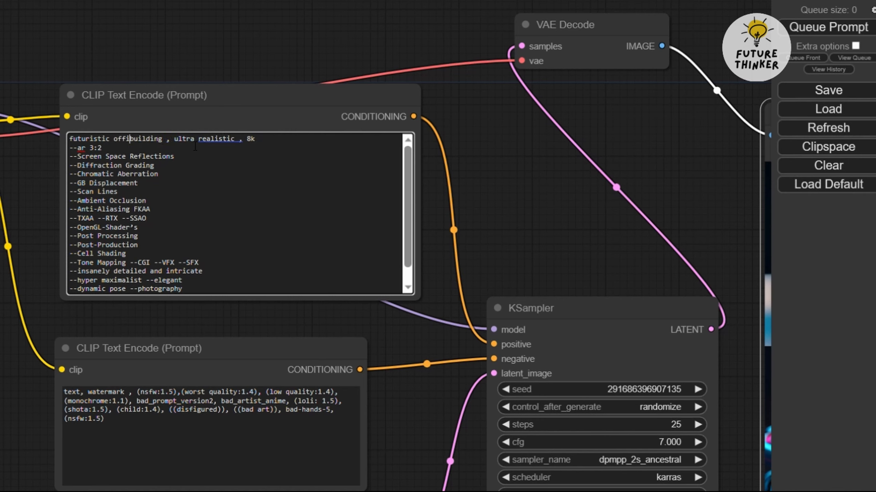
click(493, 148)
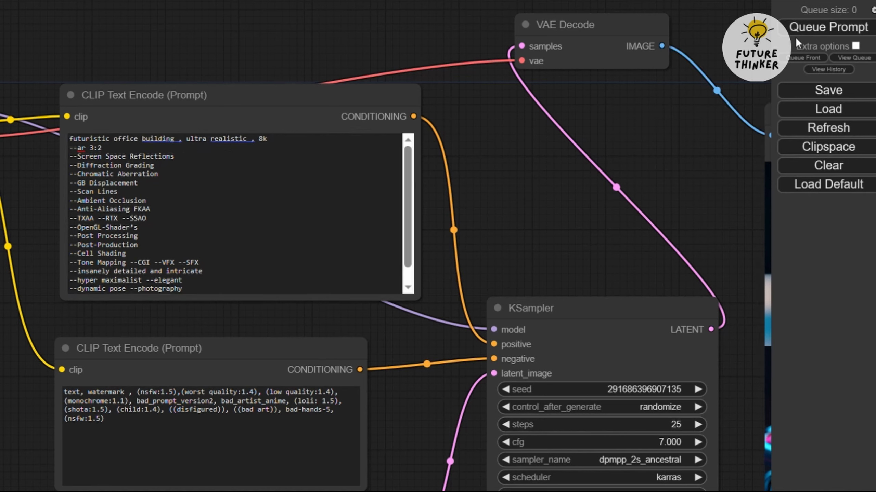
click(814, 31)
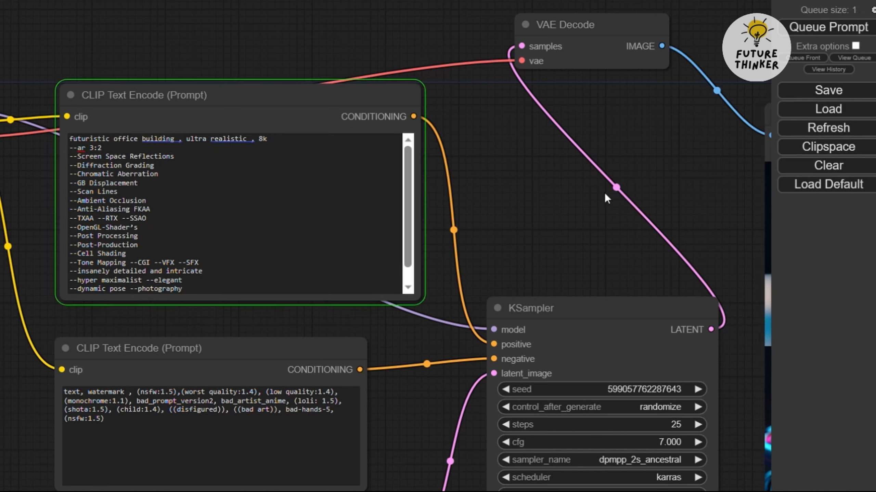